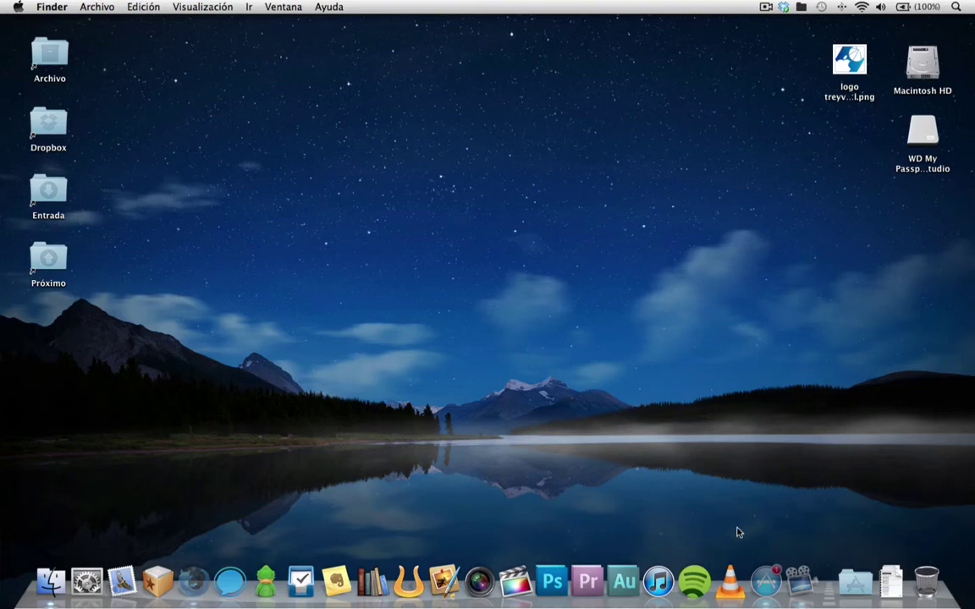
Review Alfred's App Store page and screenshots, and its website alfredapp.com in Firefox
click(766, 582)
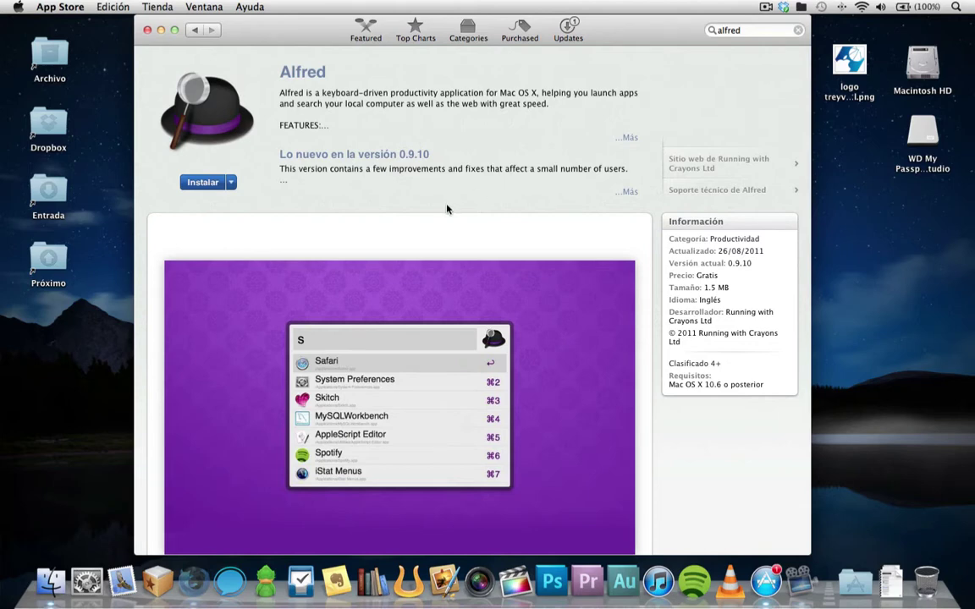
scroll(447, 207, down, 5)
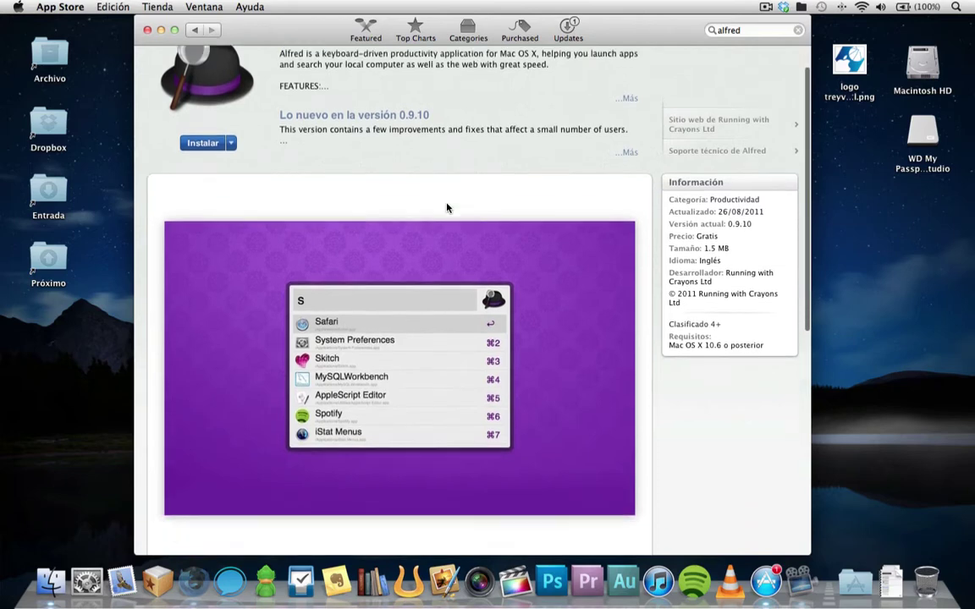
scroll(451, 210, down, 1)
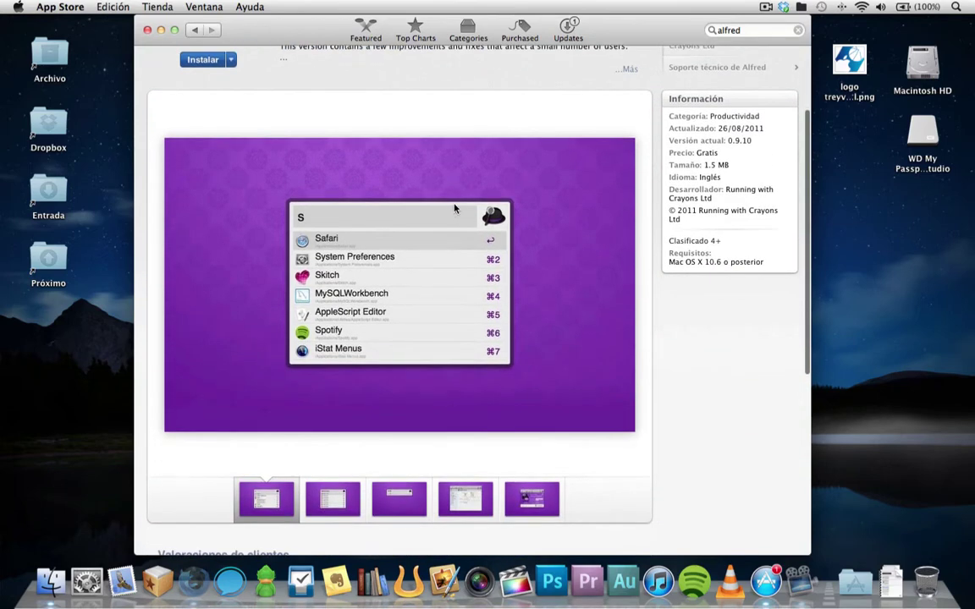
scroll(454, 204, up, 5)
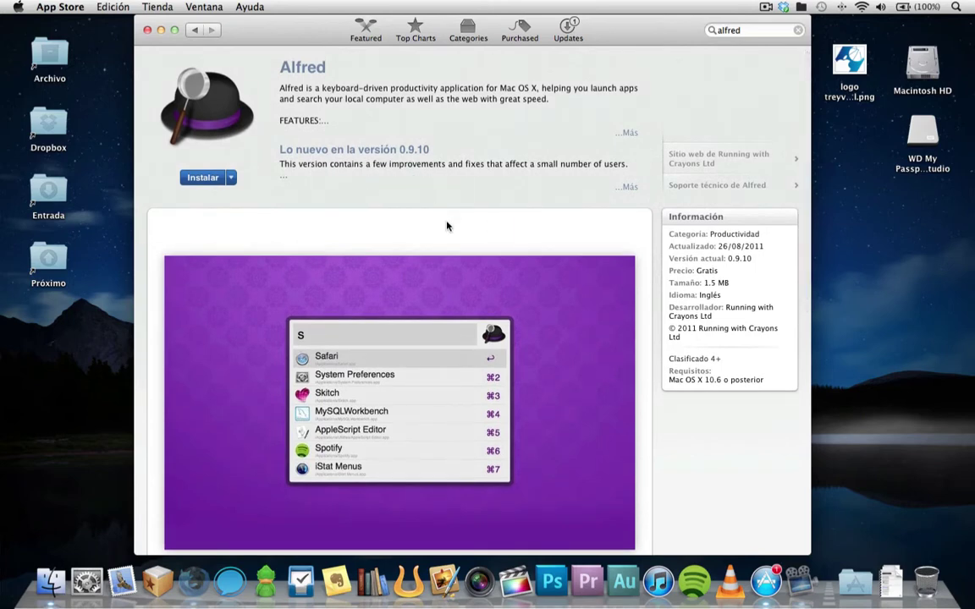
key(super+q)
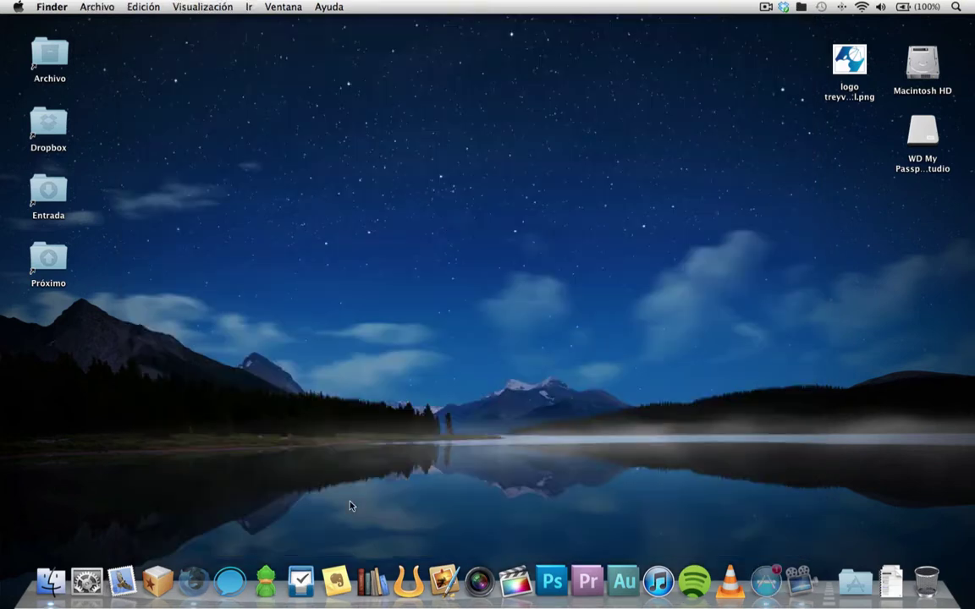
click(194, 579)
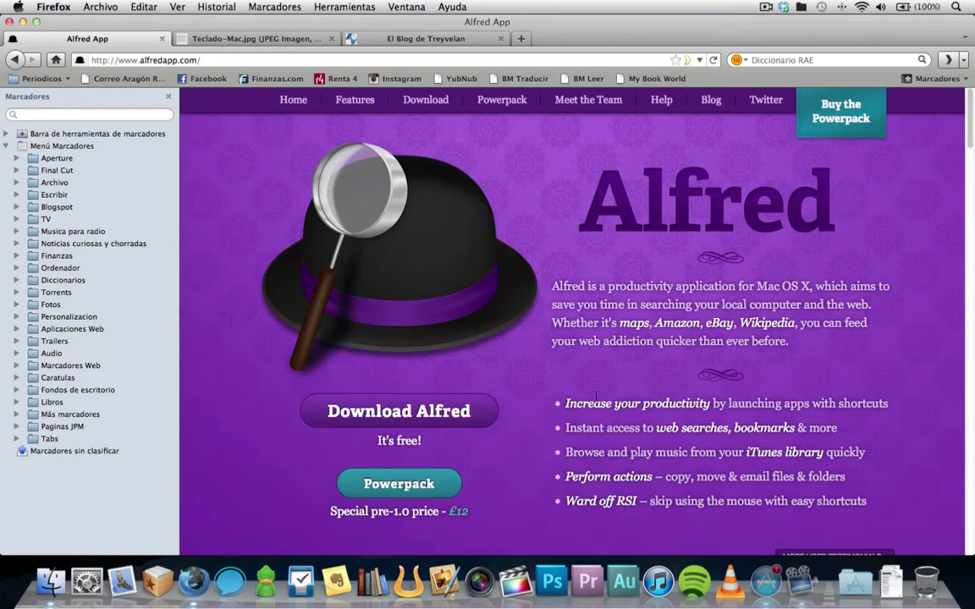
key(super+h)
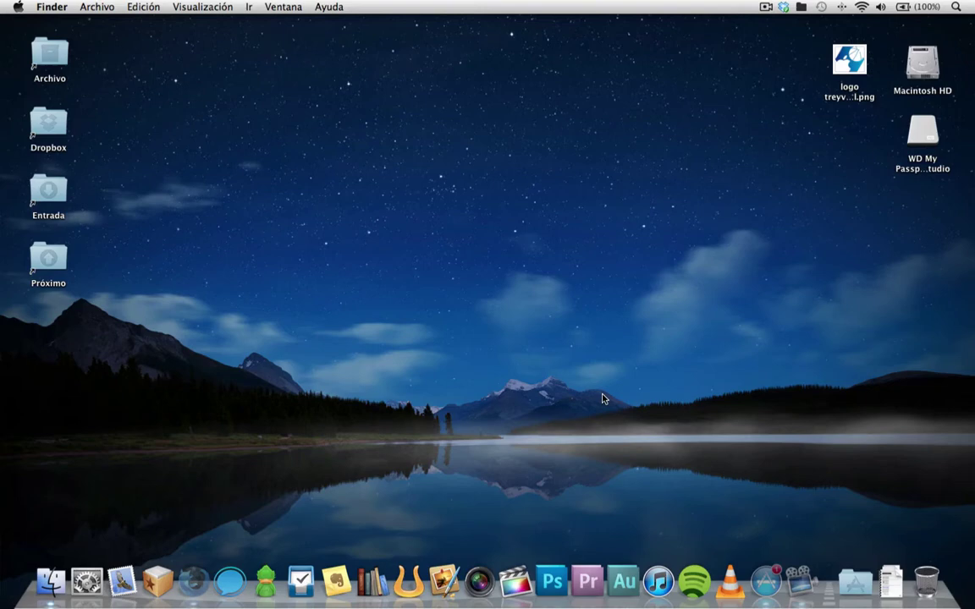
Open Alfred's preferences and review the hotkey, tweaking, sync and update settings
key(alt+space)
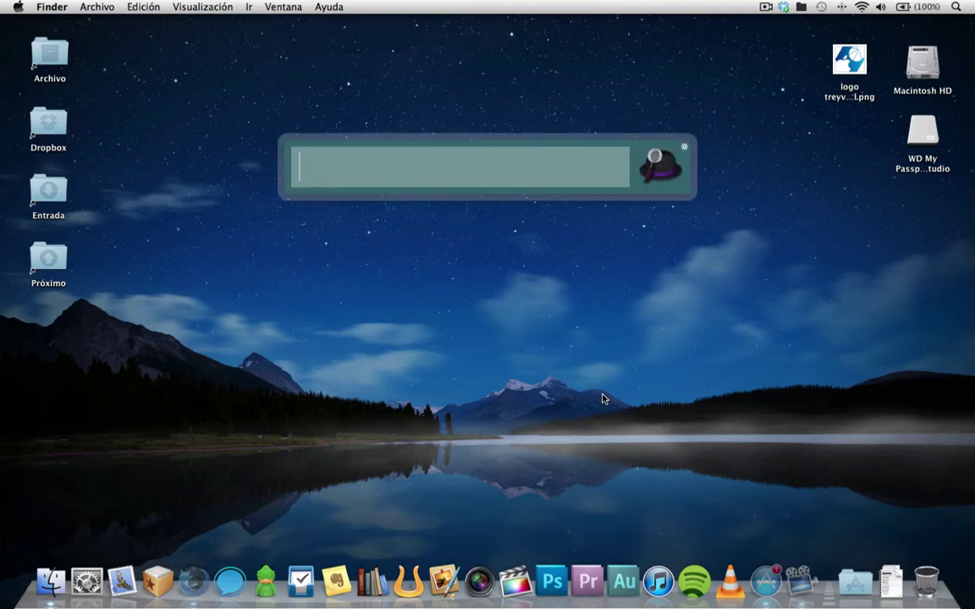
key(super+comma)
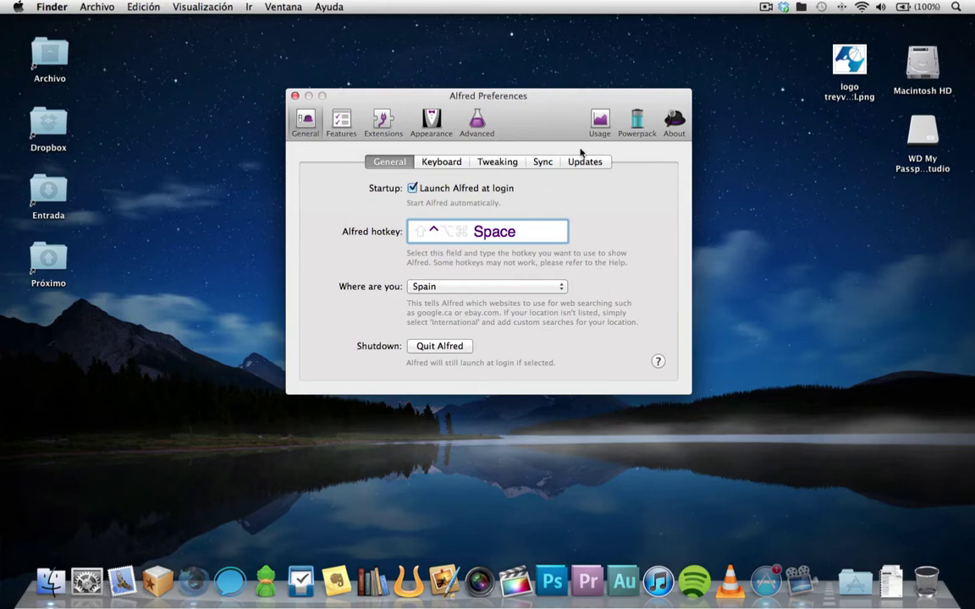
click(488, 161)
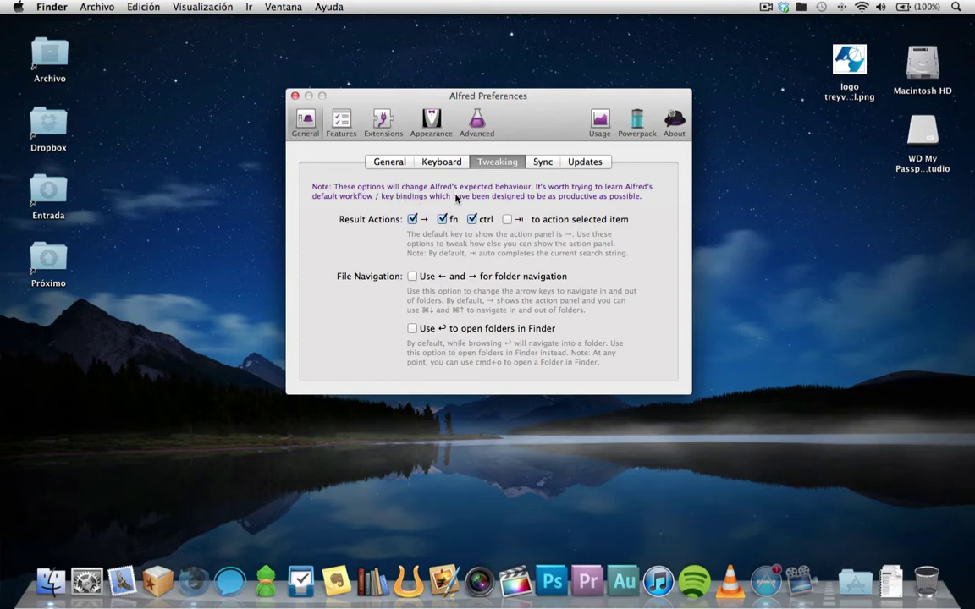
click(545, 164)
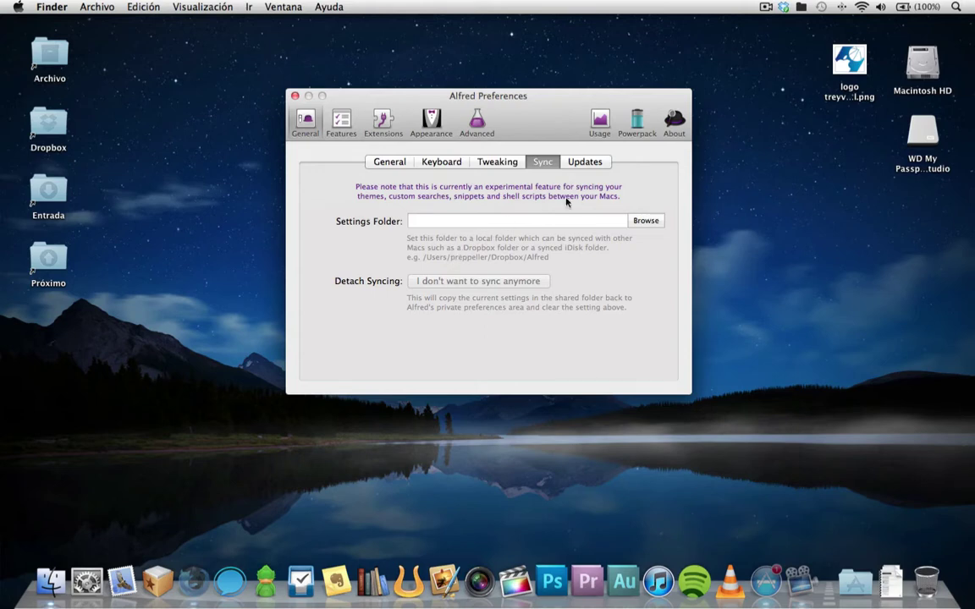
click(585, 163)
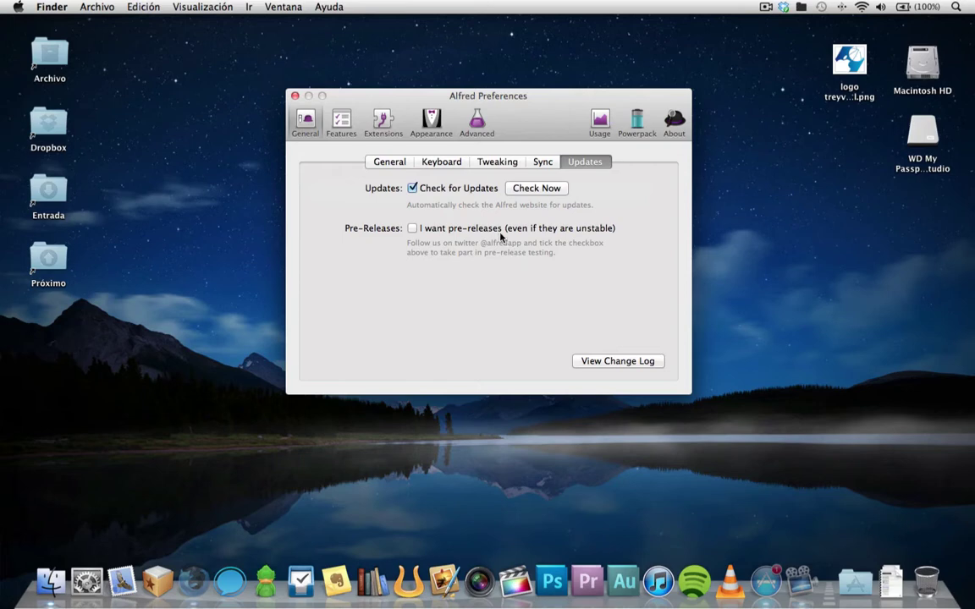
Review Alfred's appearance, theme, extension and default results settings, and close the preferences
click(433, 124)
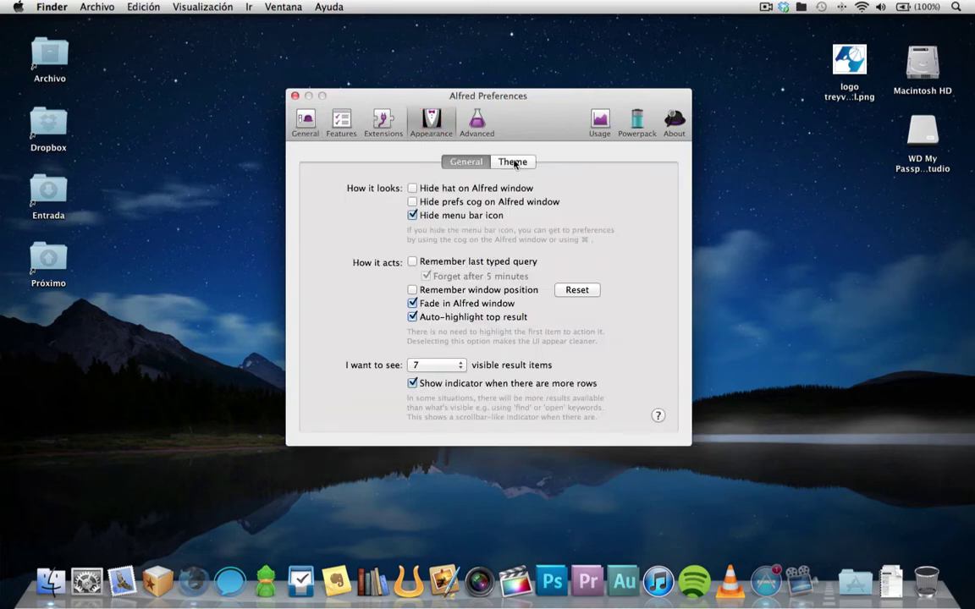
click(513, 160)
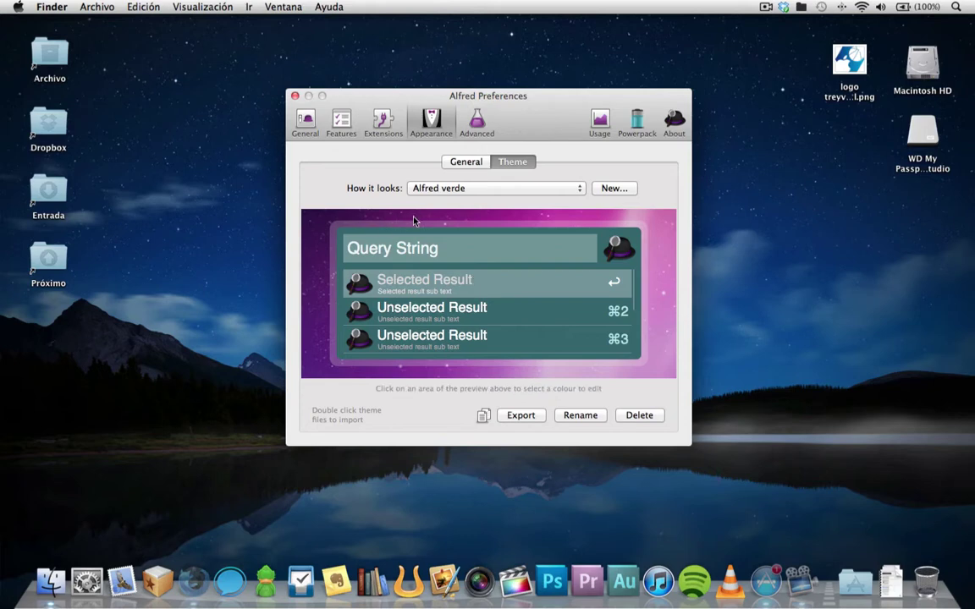
click(366, 126)
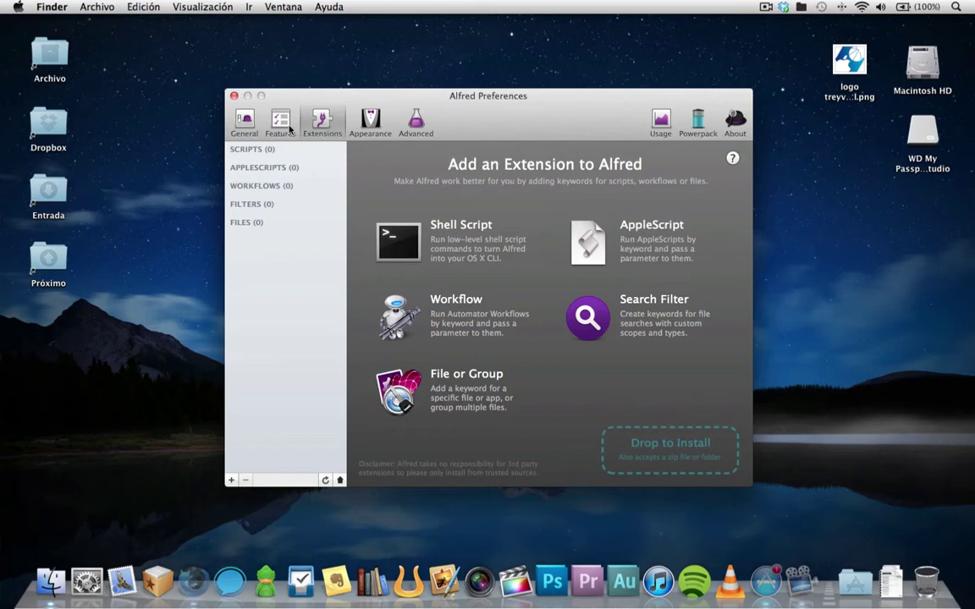
click(283, 126)
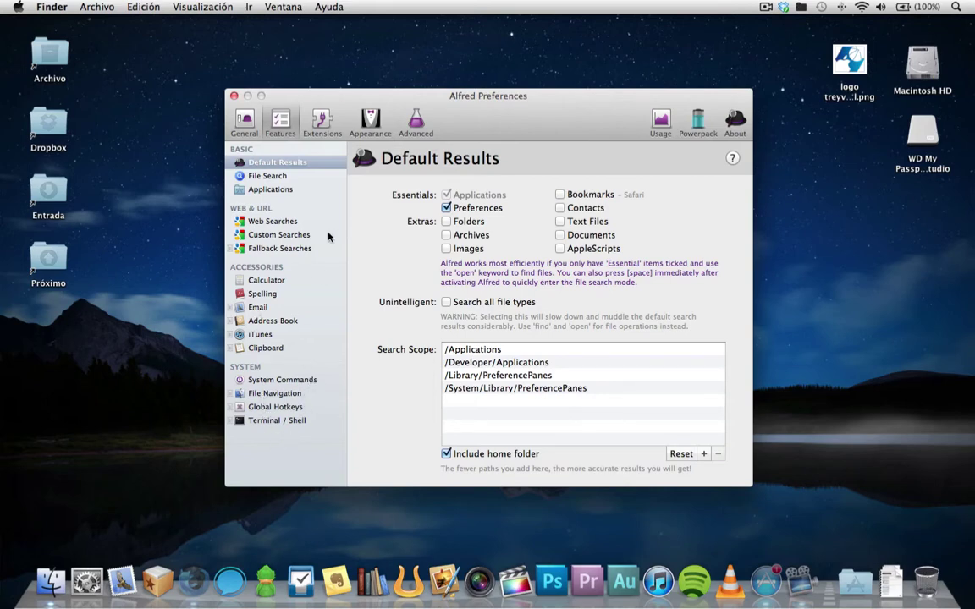
click(234, 95)
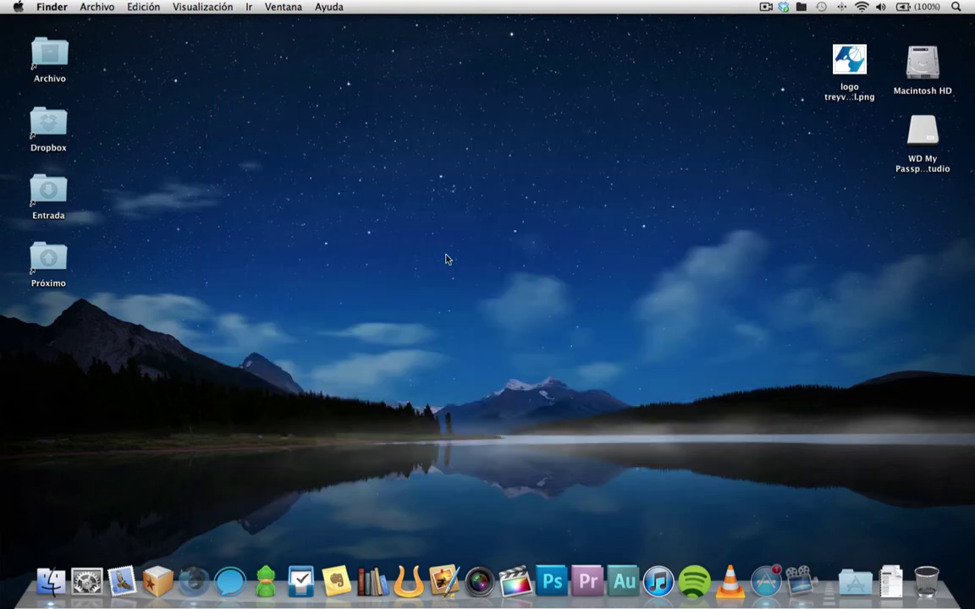
Search for "everno" in Alfred and show the available actions for Evernote.app
key(alt+space)
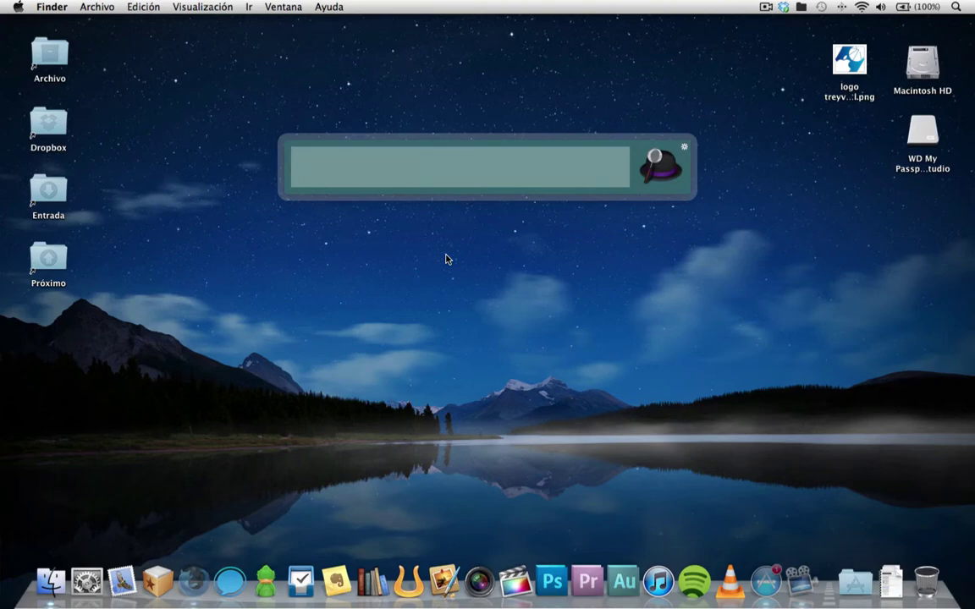
text(ever)
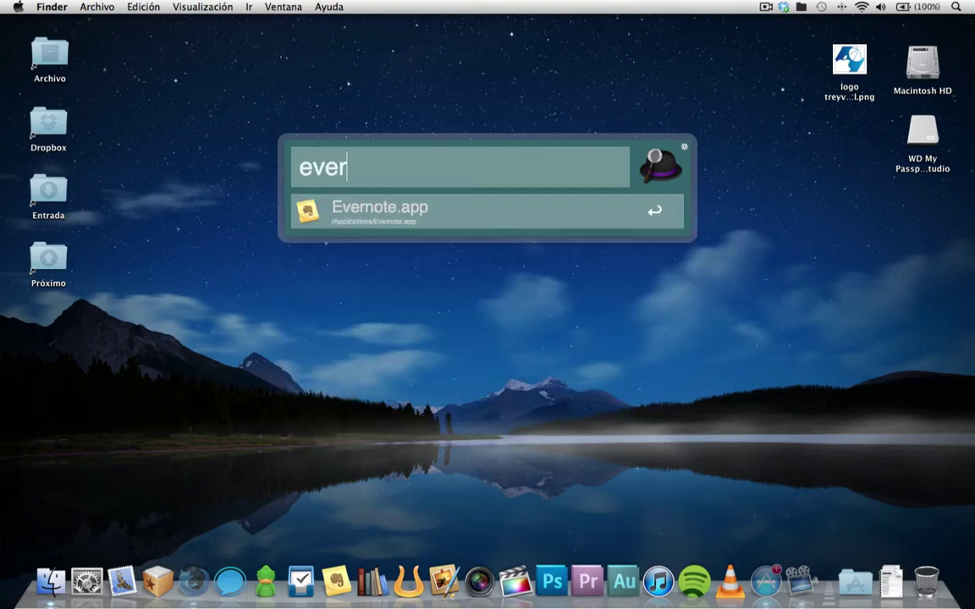
text(no)
key(Right)
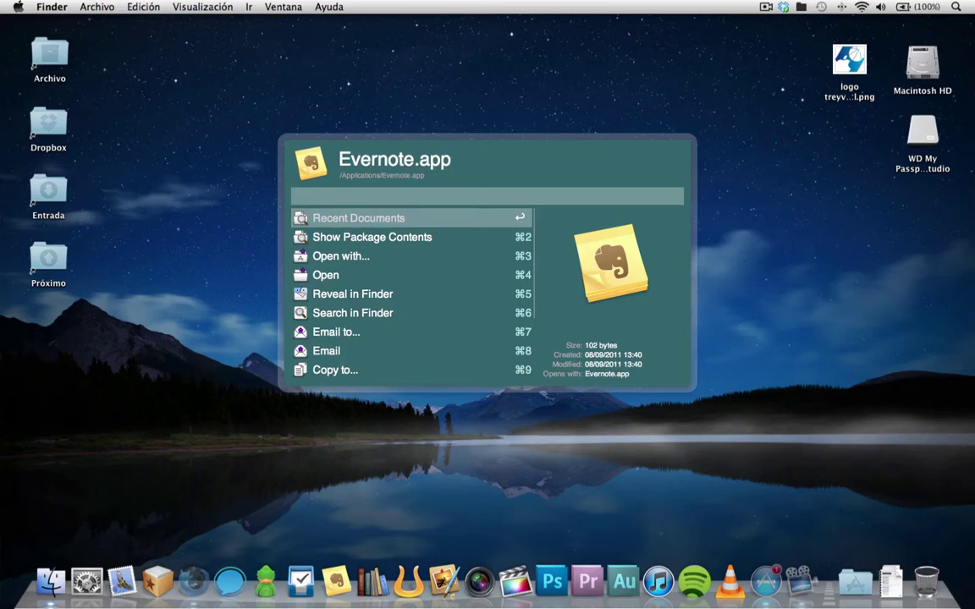
Browse the list of actions Alfred offers for Evernote.app
key(Down)
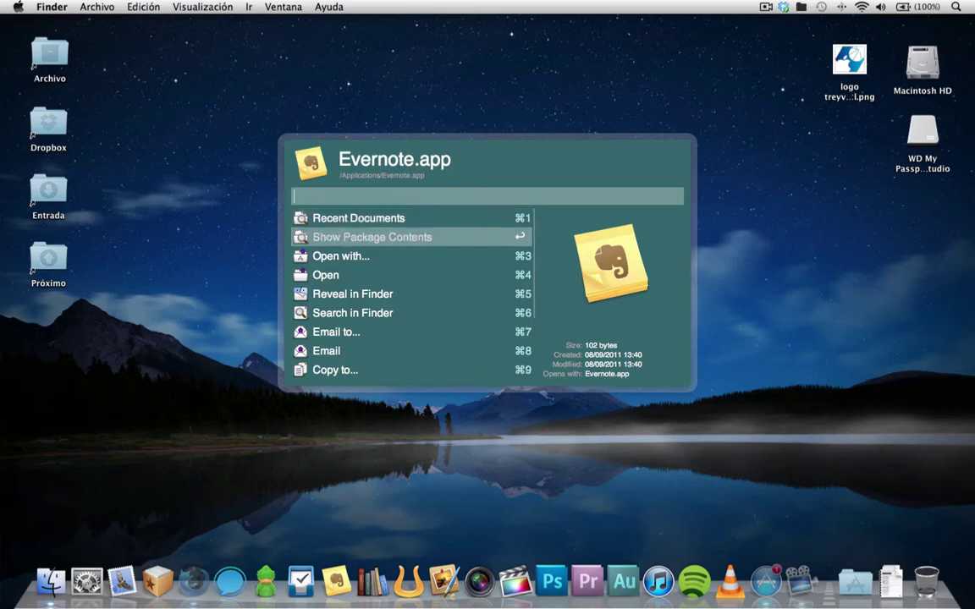
key(Down)
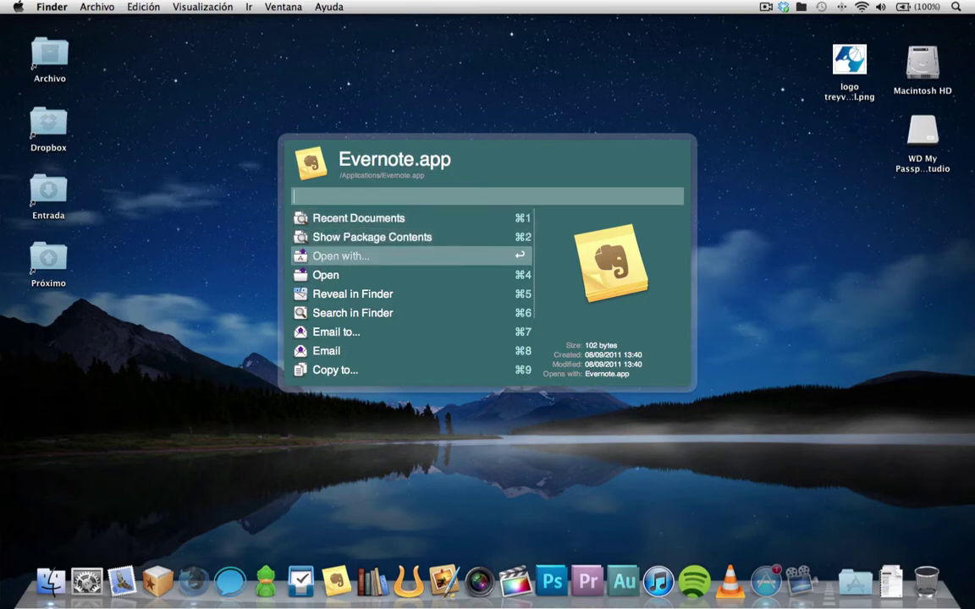
key(Down)
key(Down)
key(Down)
key(Down)
key(Down)
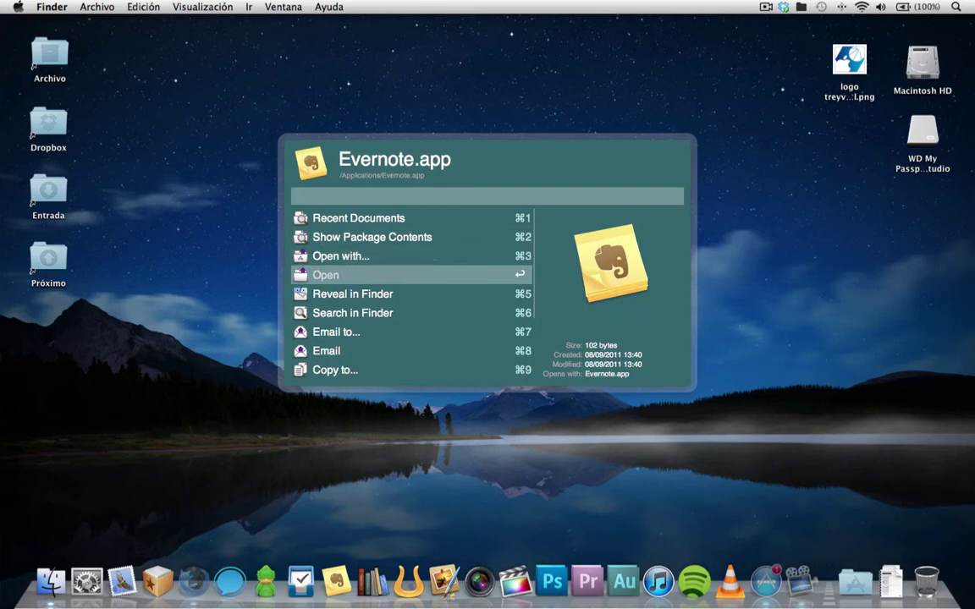
key(Down)
key(Down)
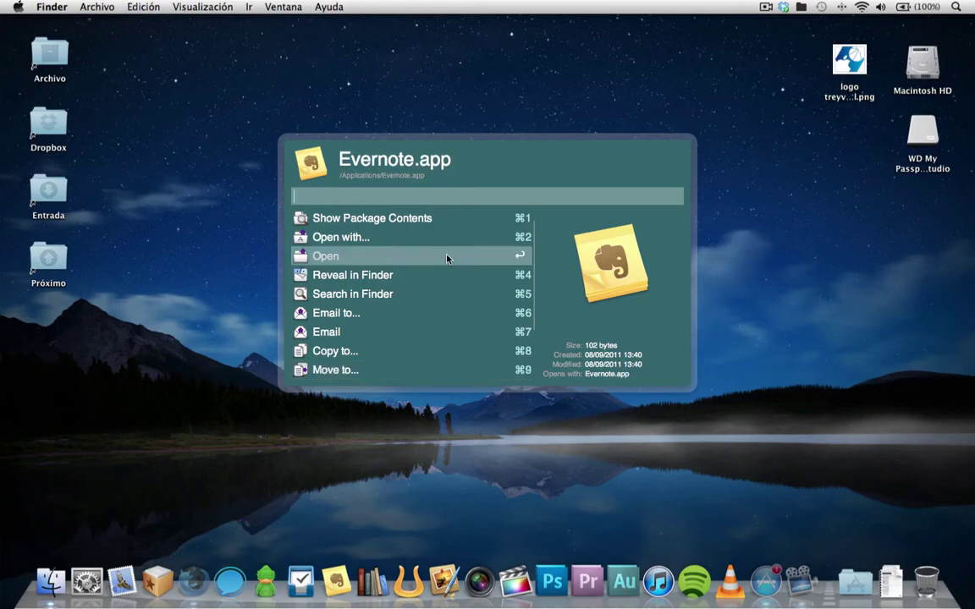
Look at the Mac keyboard image in Firefox, return to the Alfred website and hide the browser
click(193, 582)
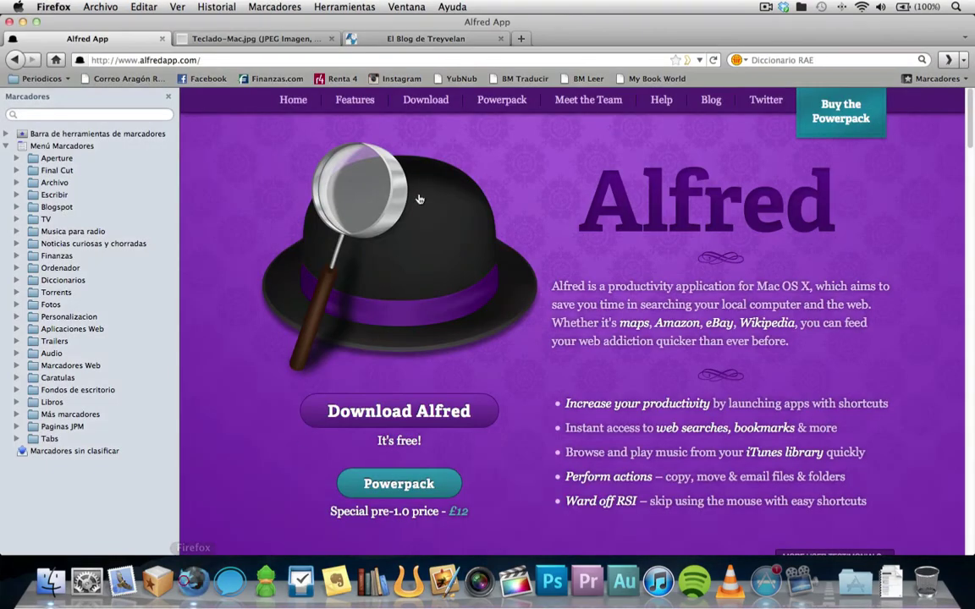
click(269, 39)
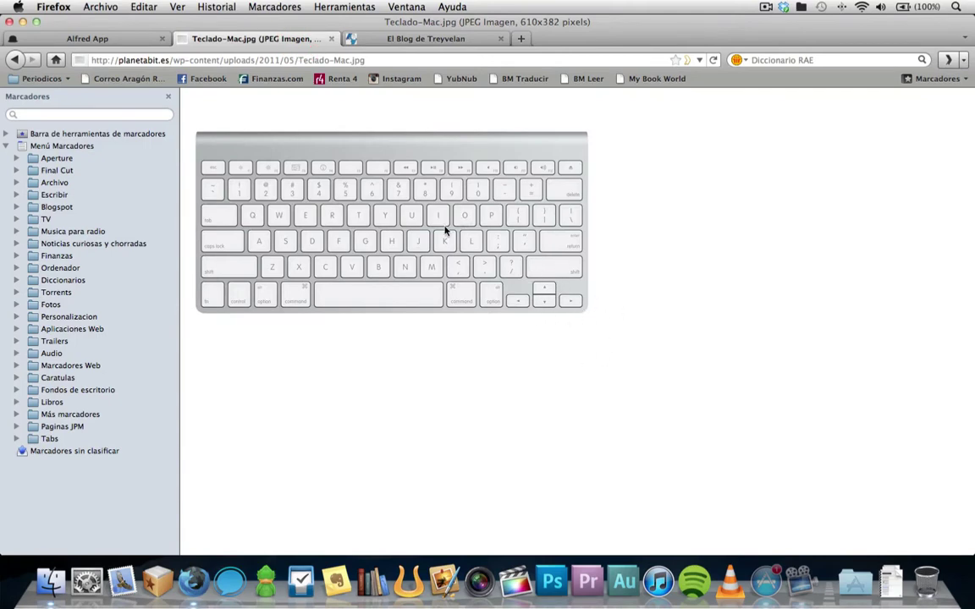
click(102, 38)
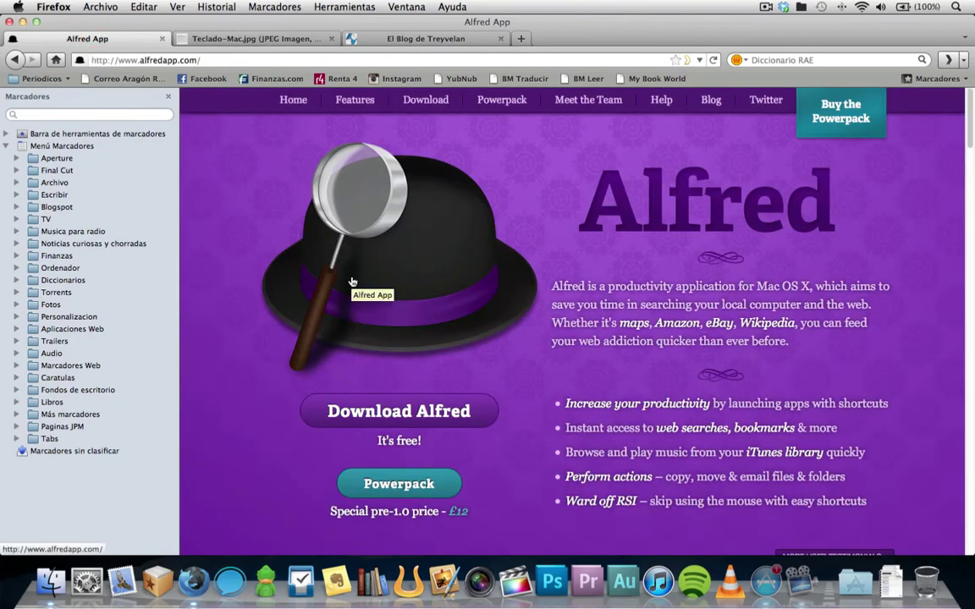
key(super+h)
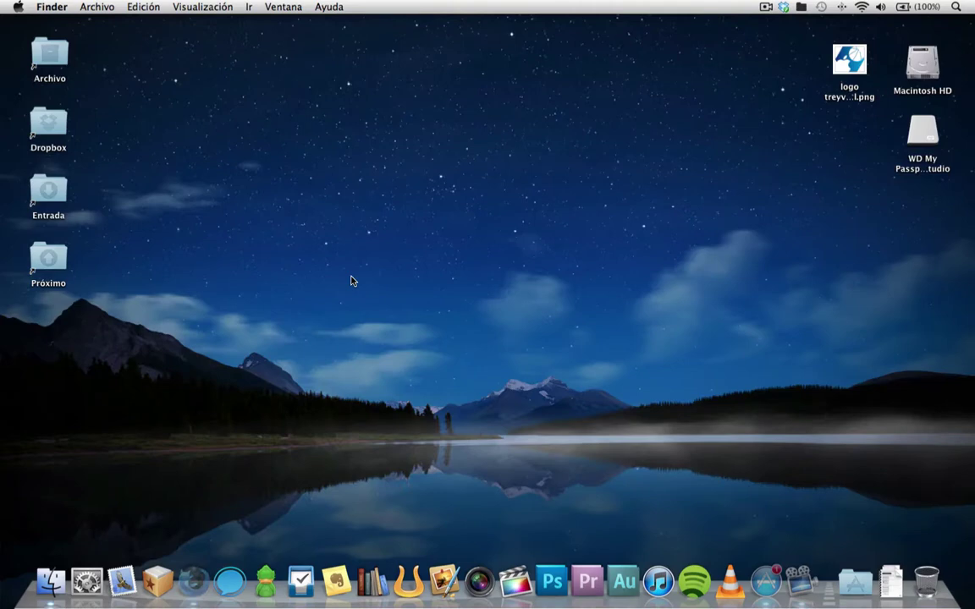
Reopen Alfred's preferences and show the Fallback Searches settings
key(alt+space)
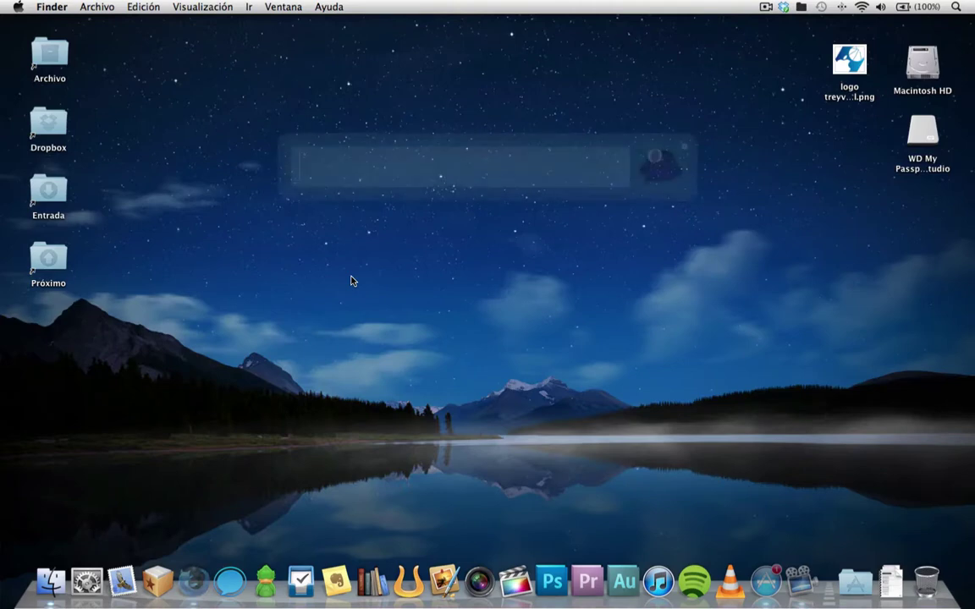
key(super+comma)
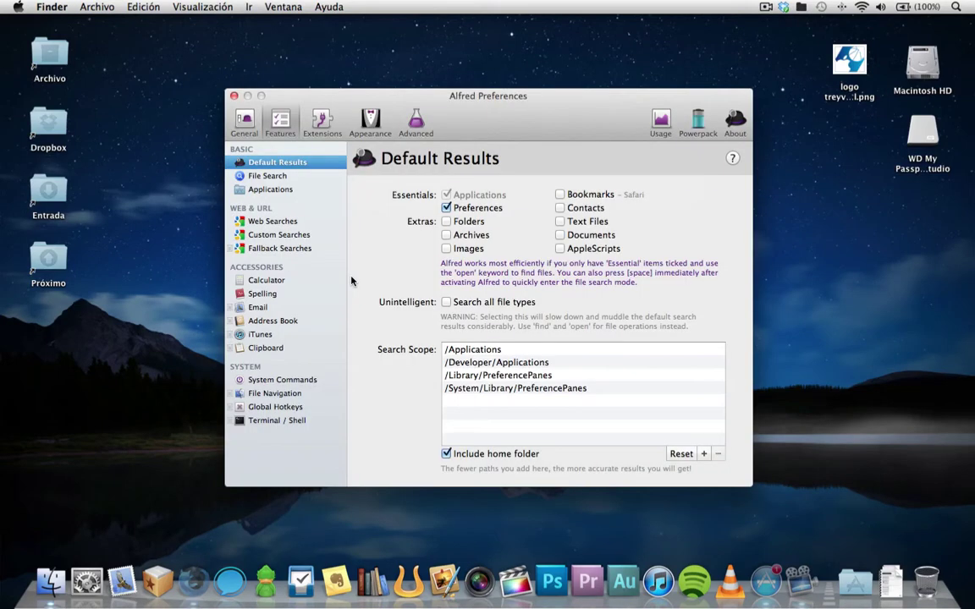
click(263, 249)
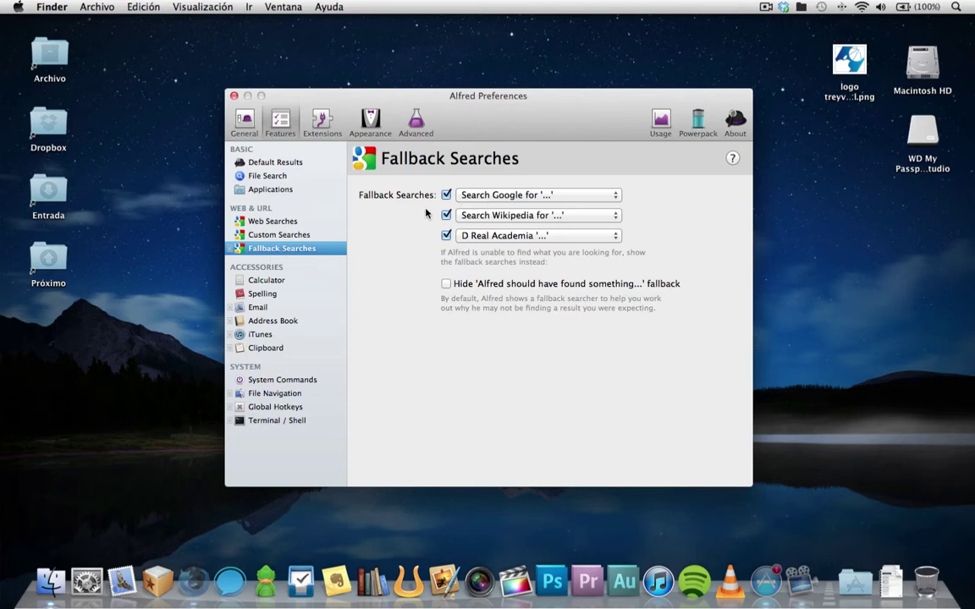
Try the query "prueba" in Alfred, highlight the D Real Academia fallback search and dismiss the search window
key(alt+space)
text(prueba)
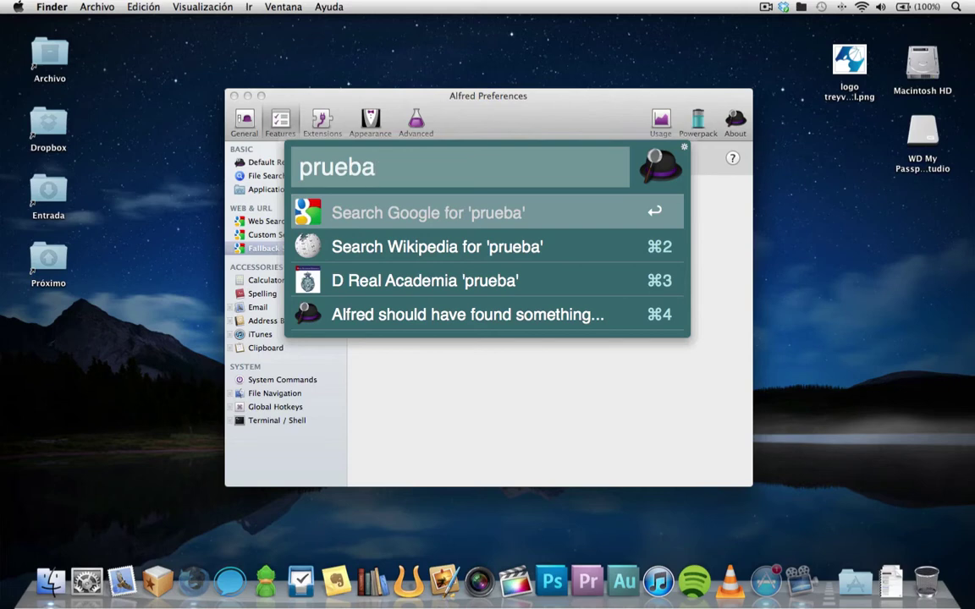
key(Down)
key(Down)
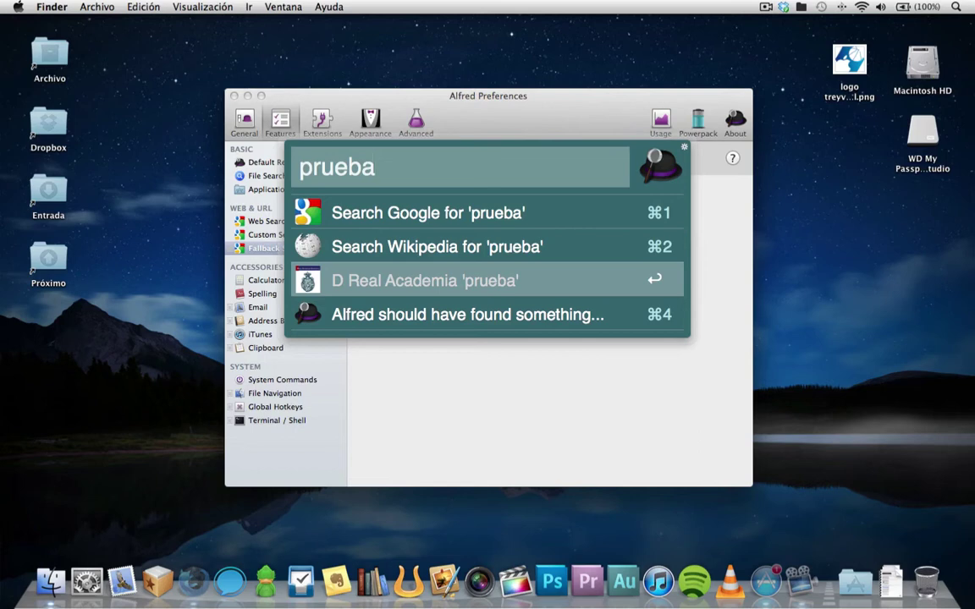
key(Escape)
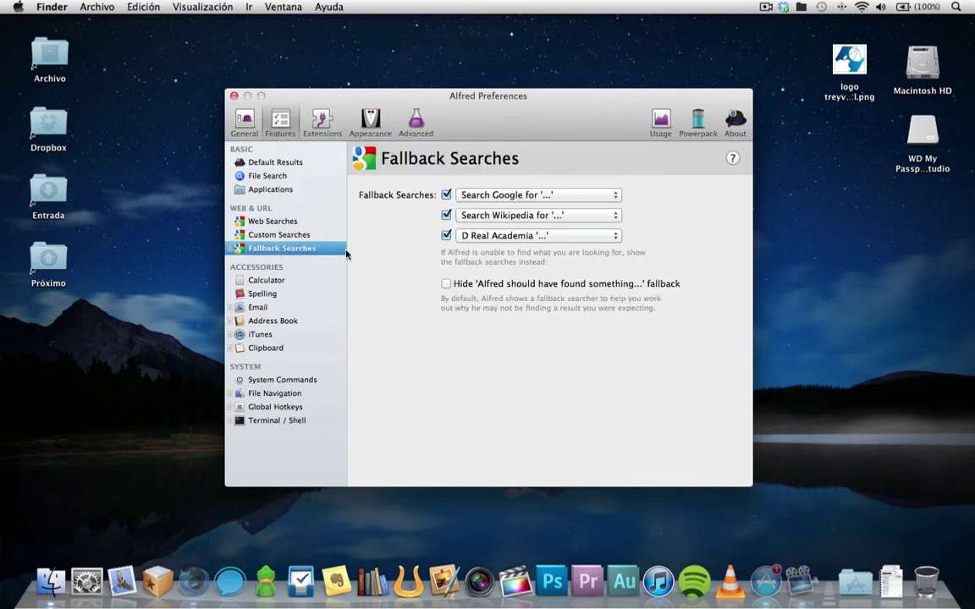
Show the Custom Searches settings, compare them with Fallback Searches, and start adding a new custom search
click(272, 234)
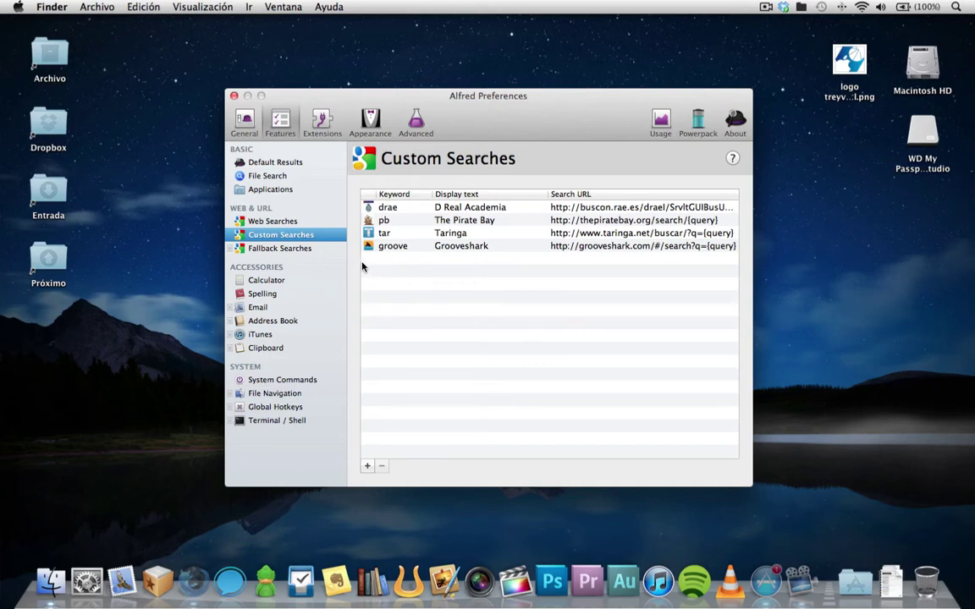
click(303, 249)
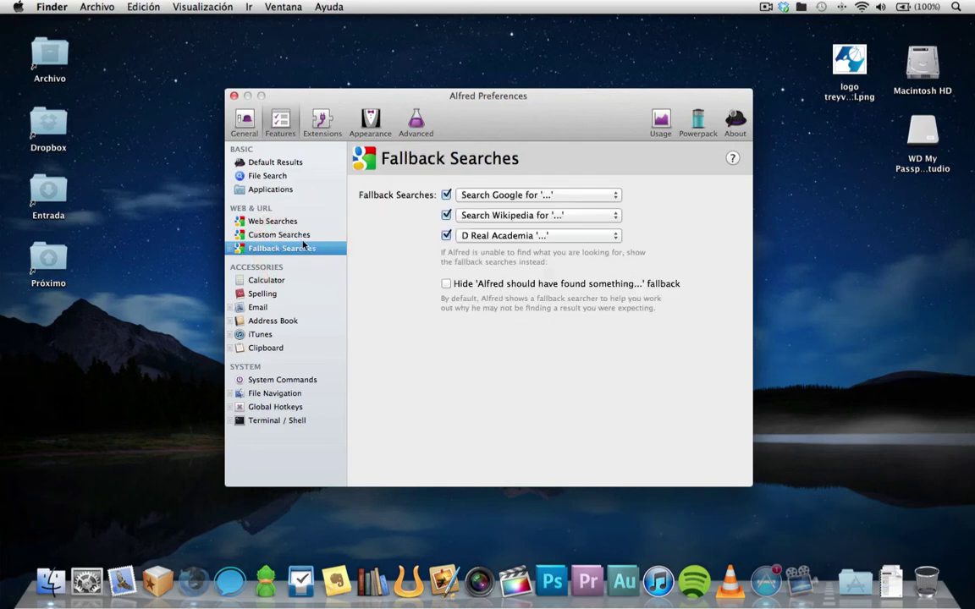
click(288, 234)
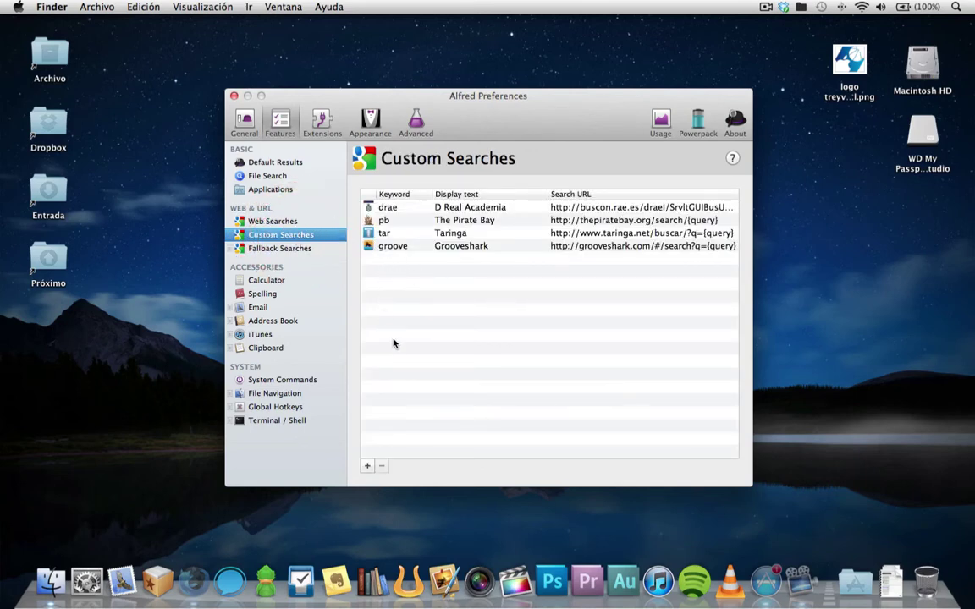
click(368, 466)
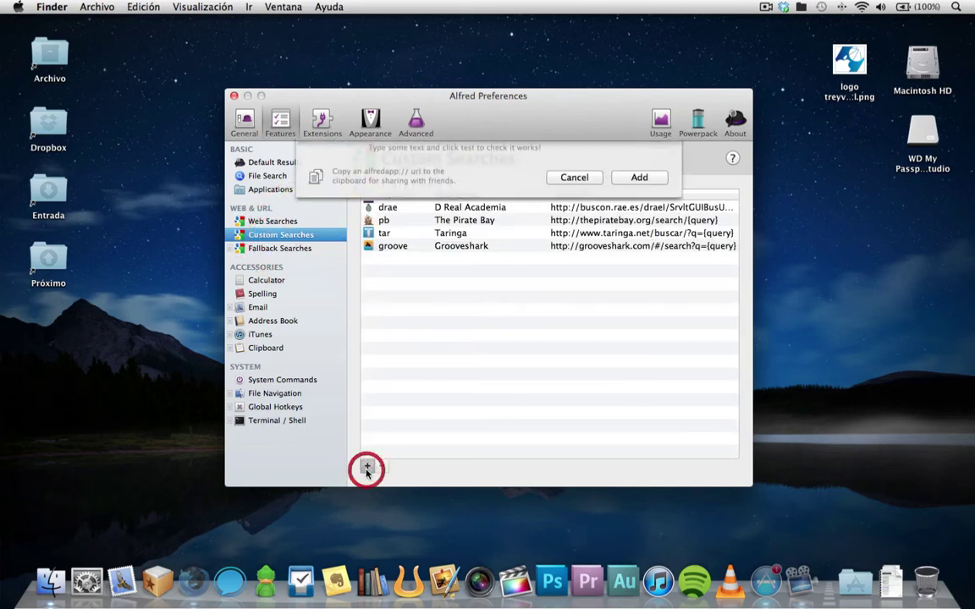
Switch to Firefox and search the Treyvelan blog for "ulysses" using the site's own search
click(198, 584)
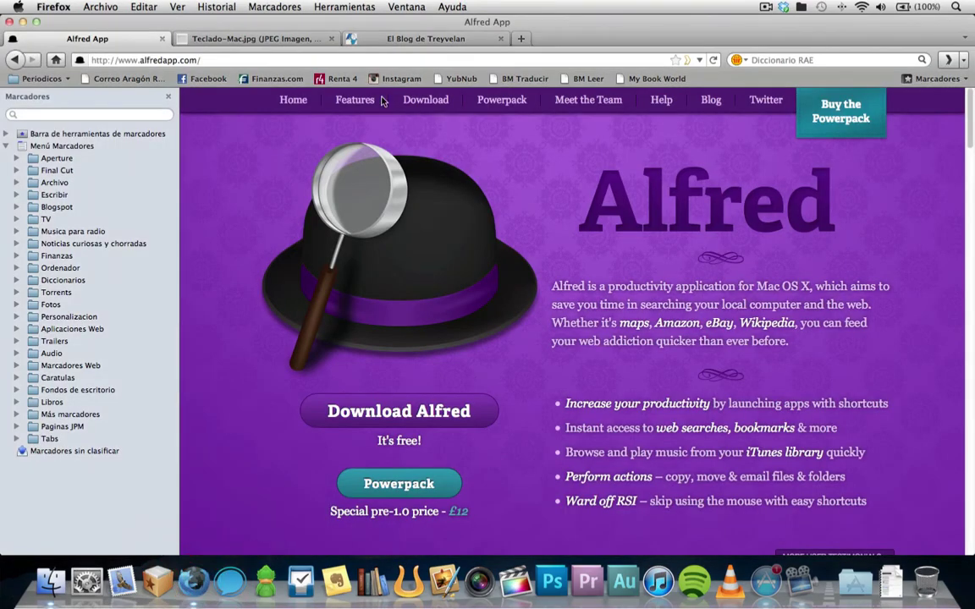
click(397, 38)
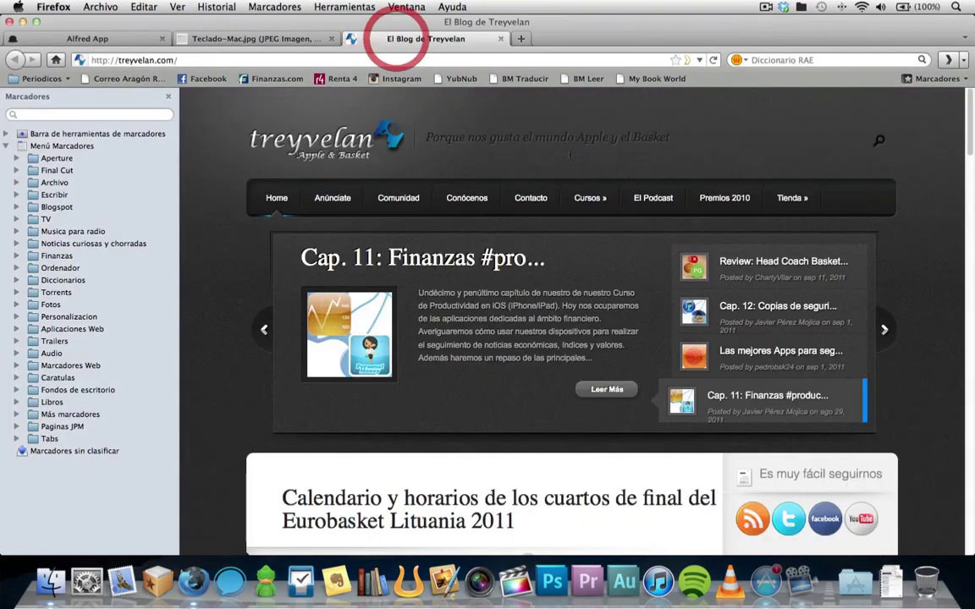
click(875, 143)
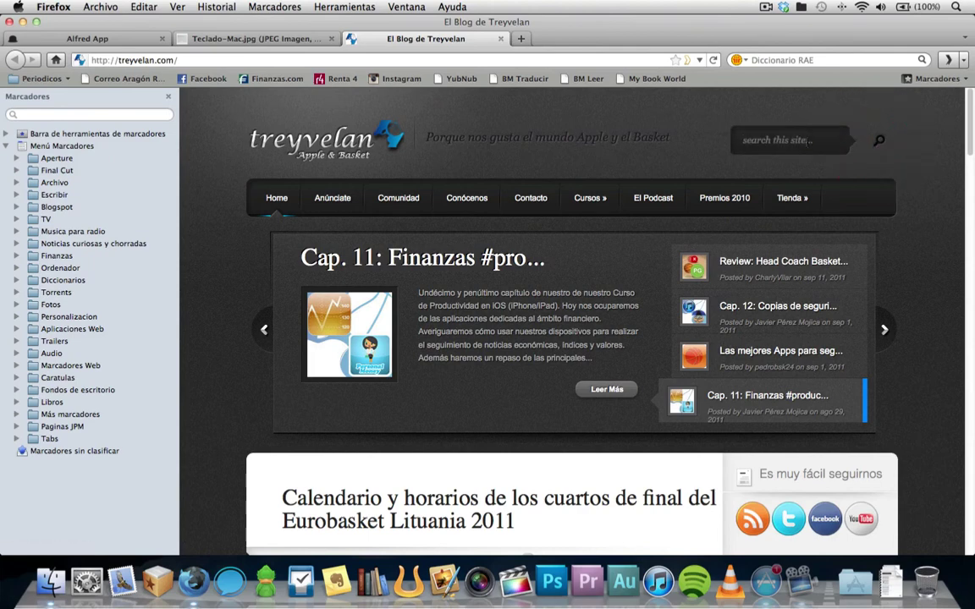
click(757, 137)
text(ulysses)
key(Return)
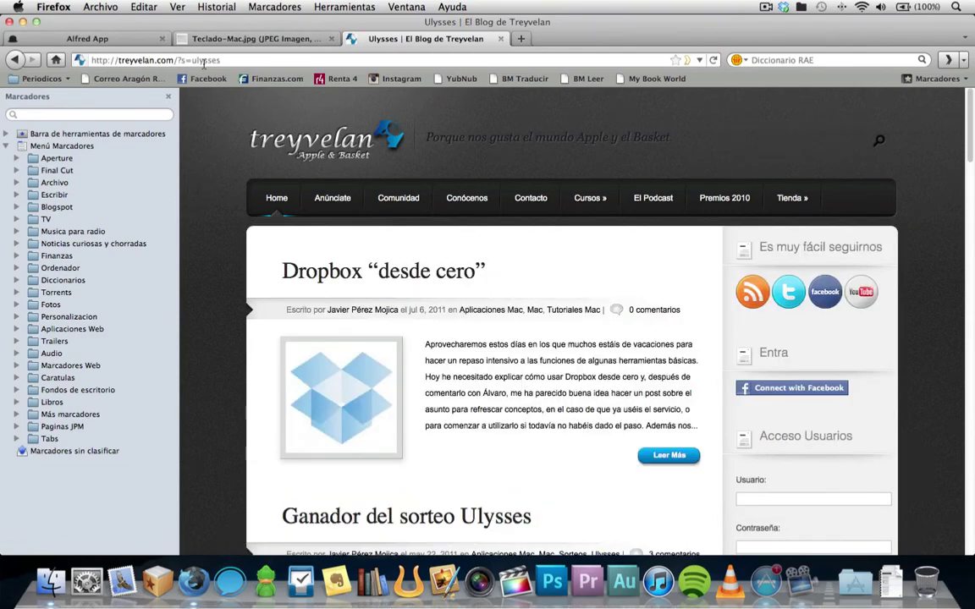
click(244, 59)
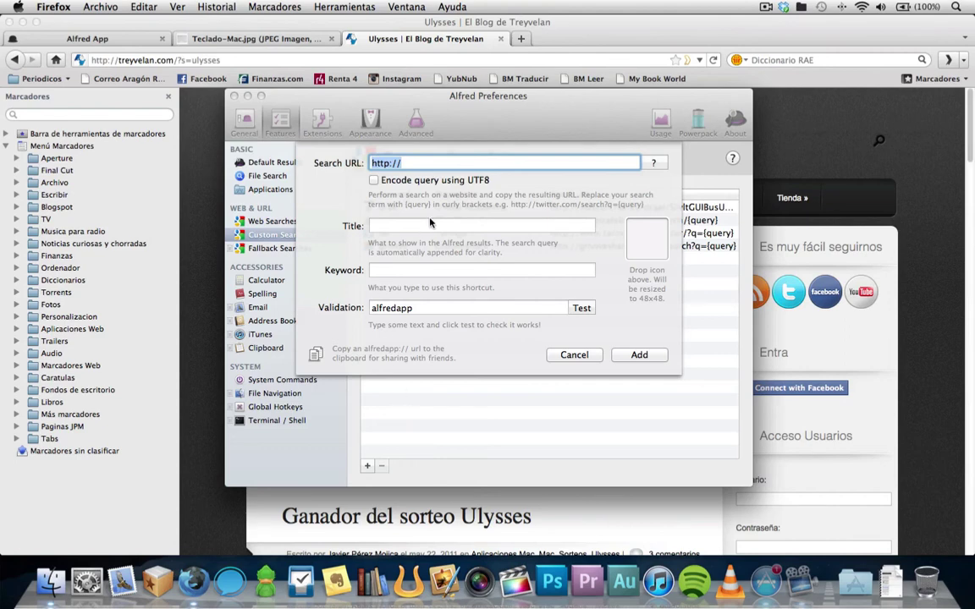
text(http://treyvelan.com/?s=ulysses)
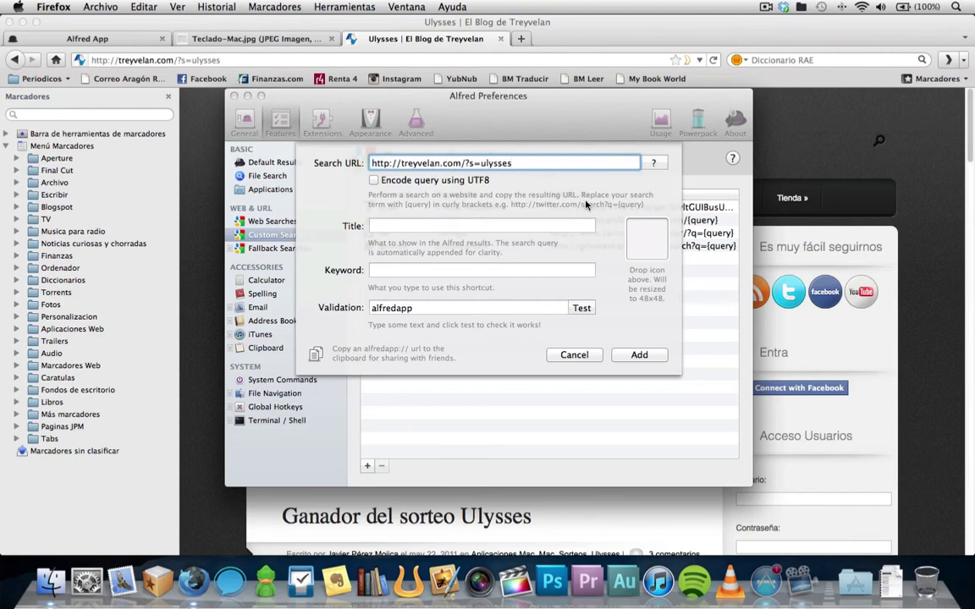
drag(482, 163, 513, 164)
key(BackSpace)
Title the custom search "Treyvelan" and set its keyword to "trey"
click(380, 225)
text(T)
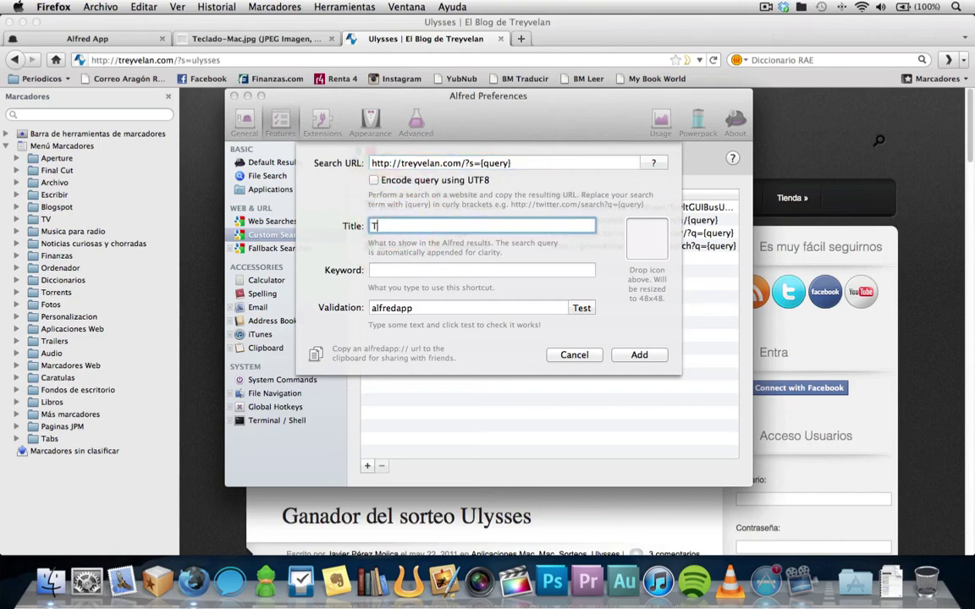
text(reyvelan)
click(399, 272)
text(trey)
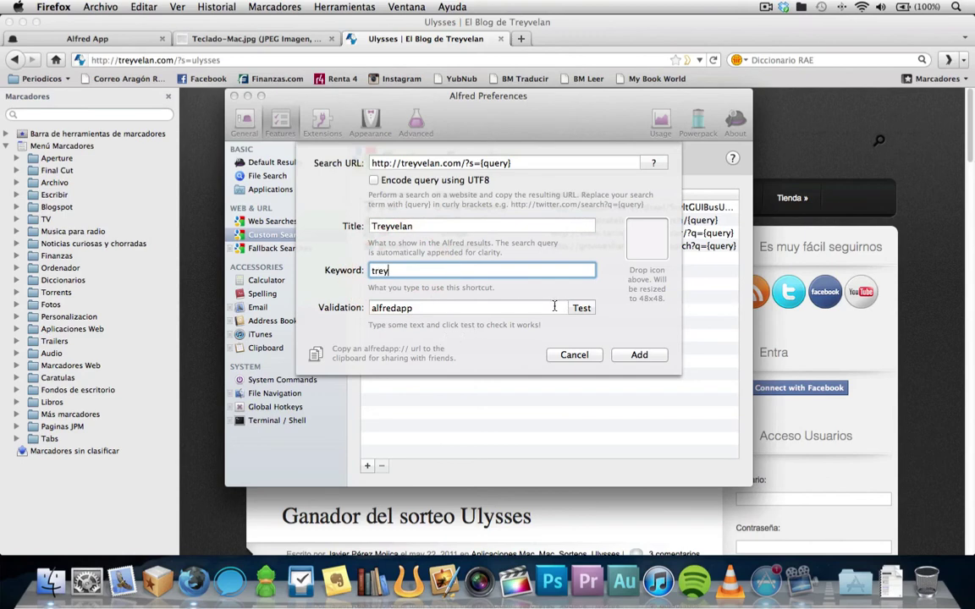
Test the custom search with the validation text "alfredapp" in Firefox and go back to its form in Alfred
click(580, 308)
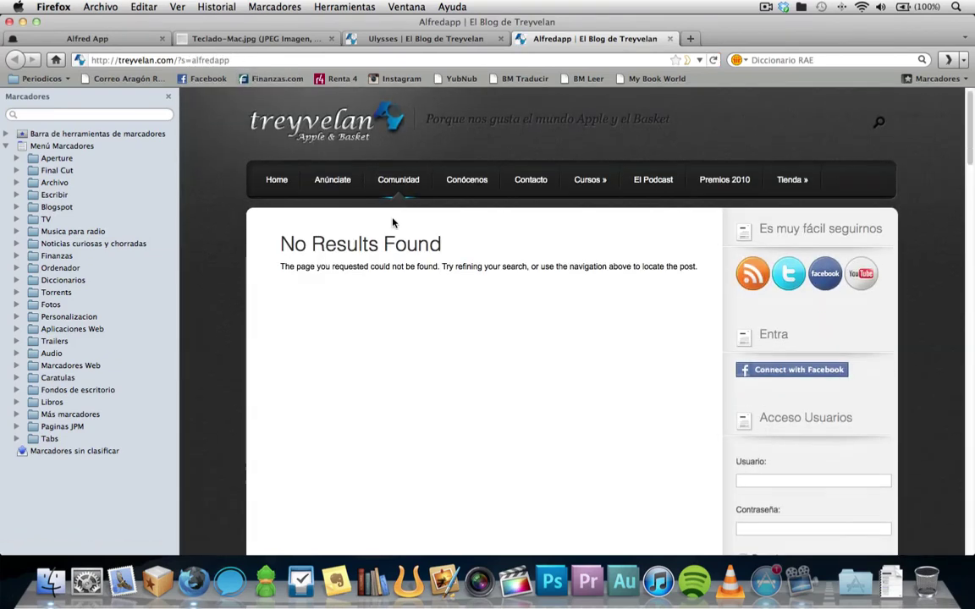
click(423, 40)
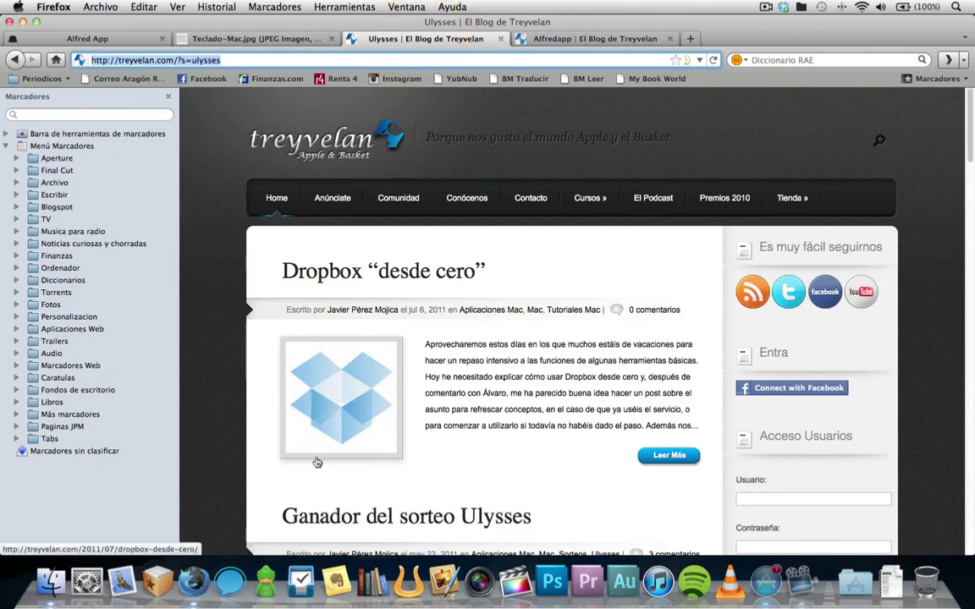
key(super+comma)
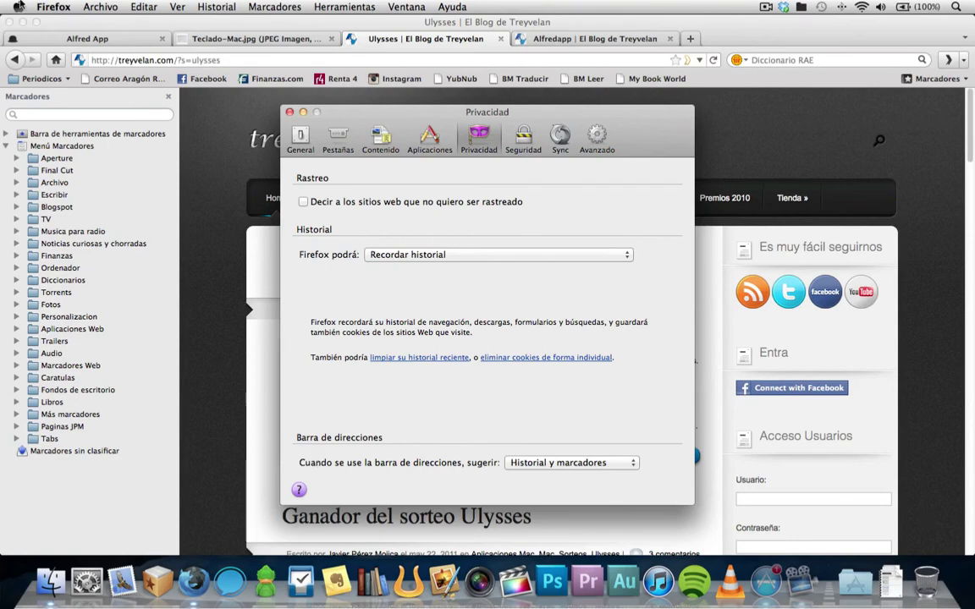
click(289, 112)
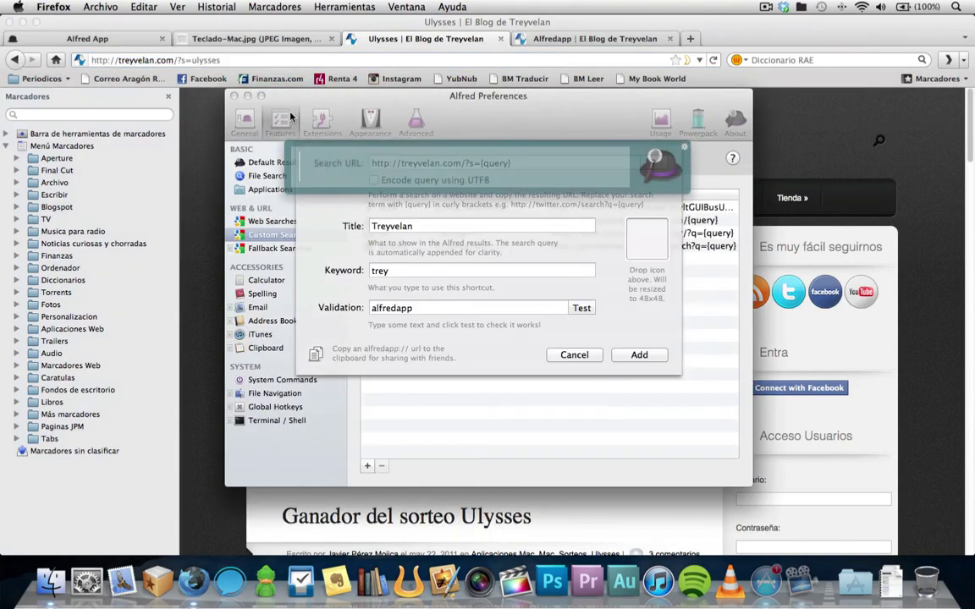
Assign the Treyvelan logo PNG from the desktop as the custom search's icon and add the search to the list
click(643, 241)
key(F11)
key(F11)
drag(849, 59, 650, 255)
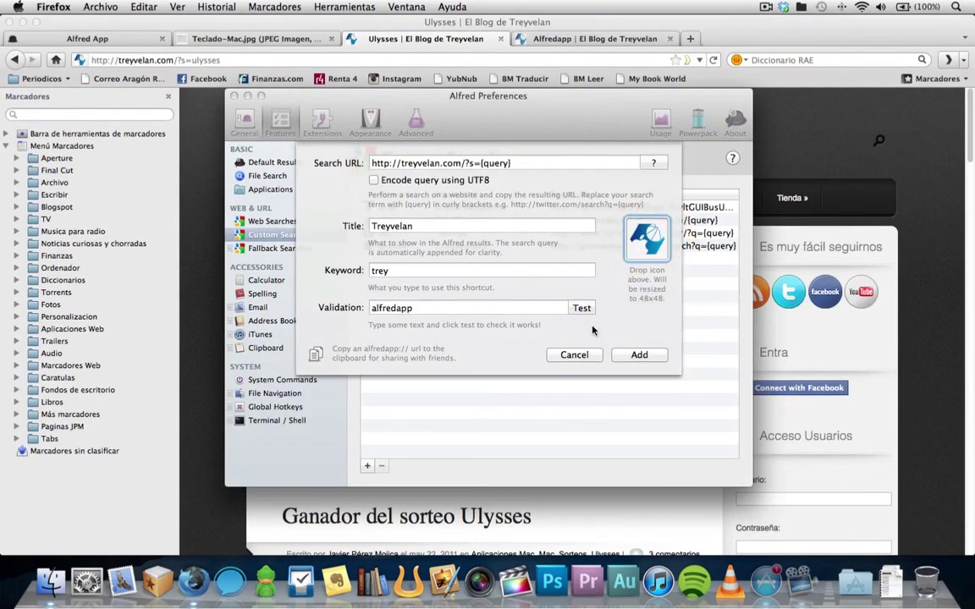
click(639, 356)
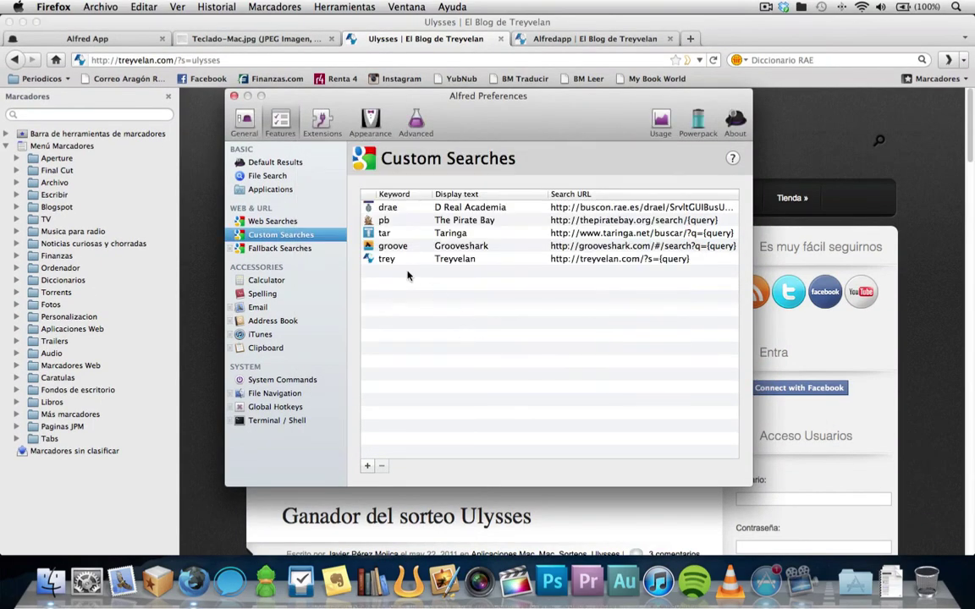
Close Alfred's preferences and the two Treyvelan search result tabs in Firefox
click(233, 95)
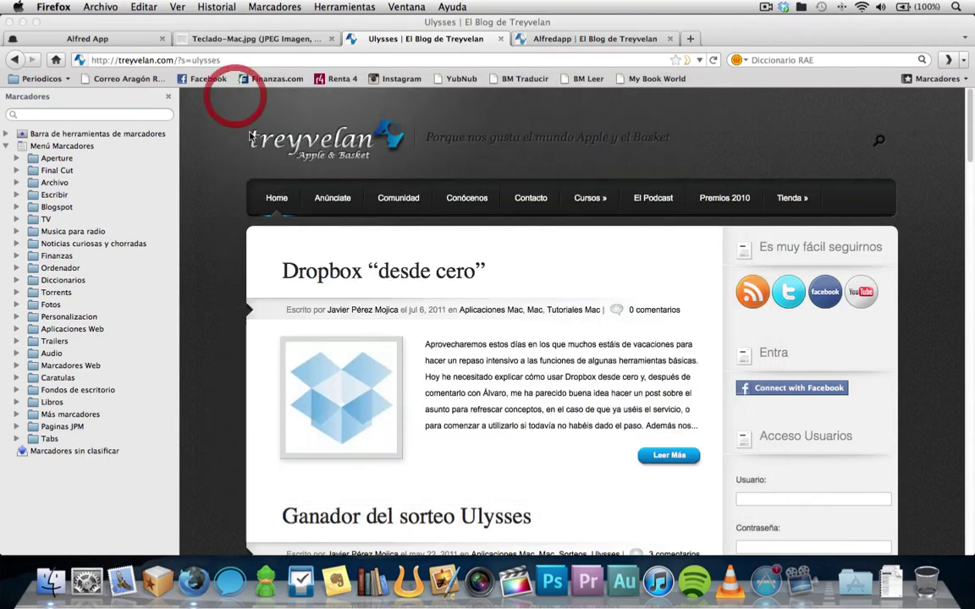
middle_click(366, 39)
middle_click(425, 44)
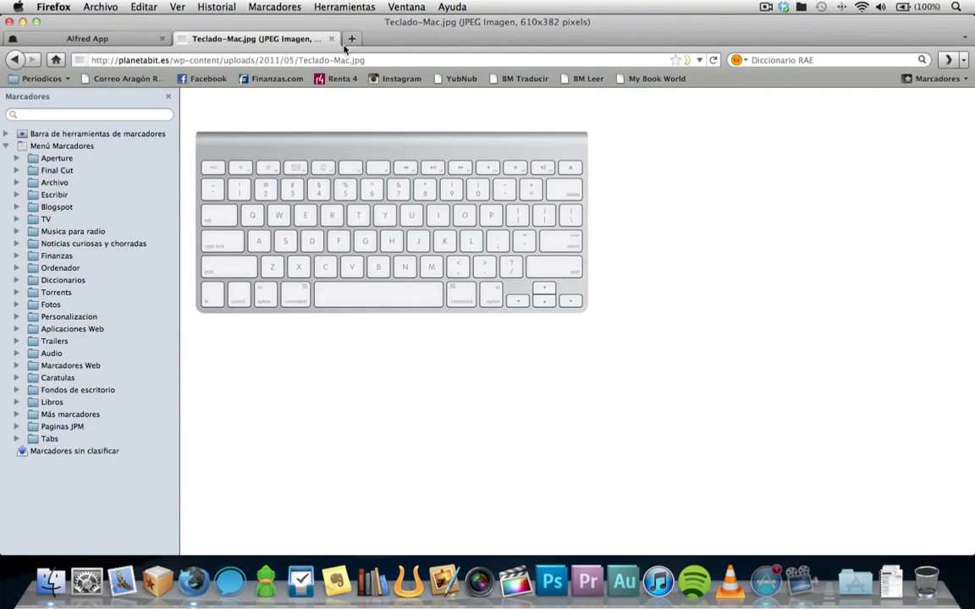
Call up Alfred and enter the keyword "trey" to try the new Treyvelan custom search
key(alt+space)
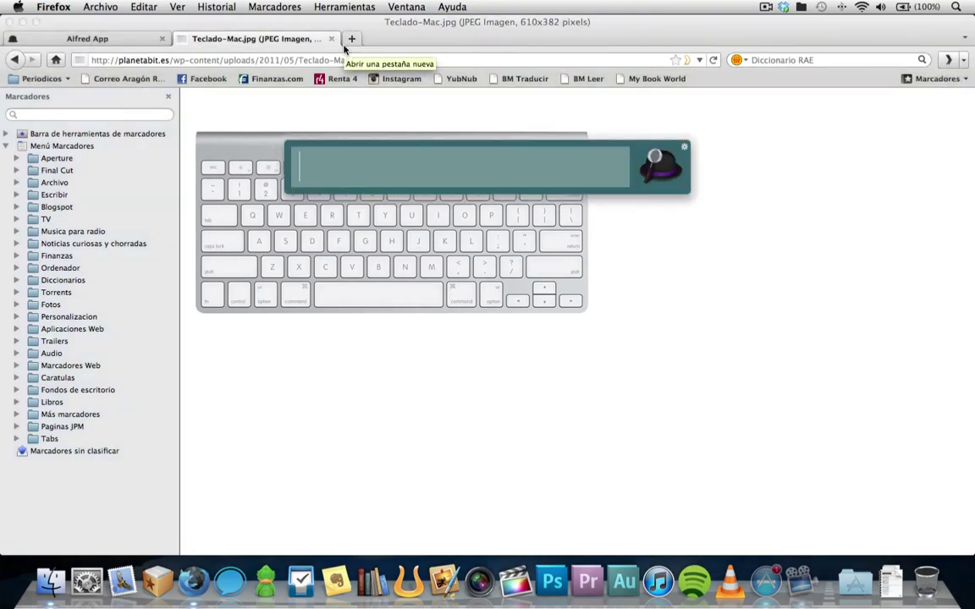
text(tre)
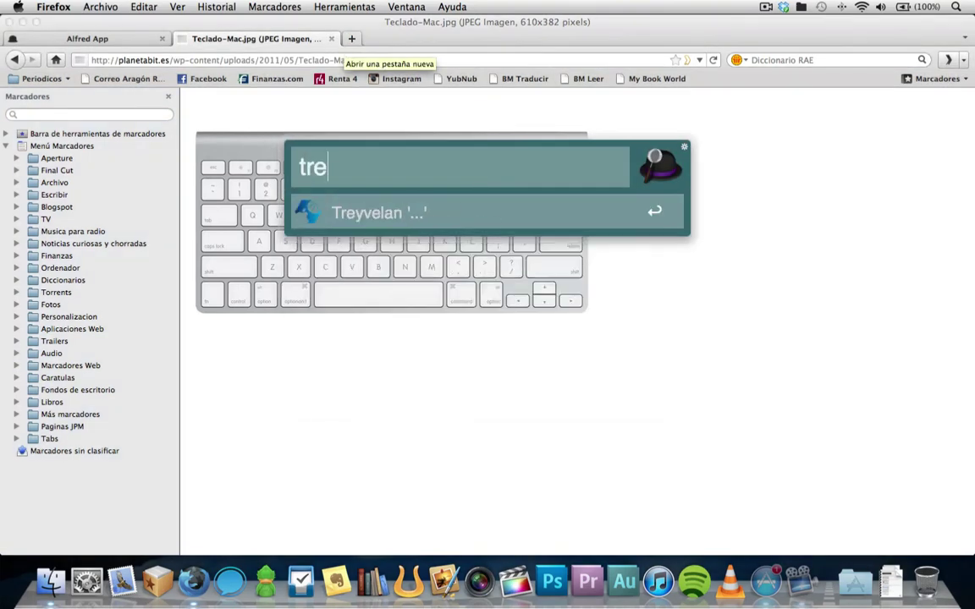
text(y)
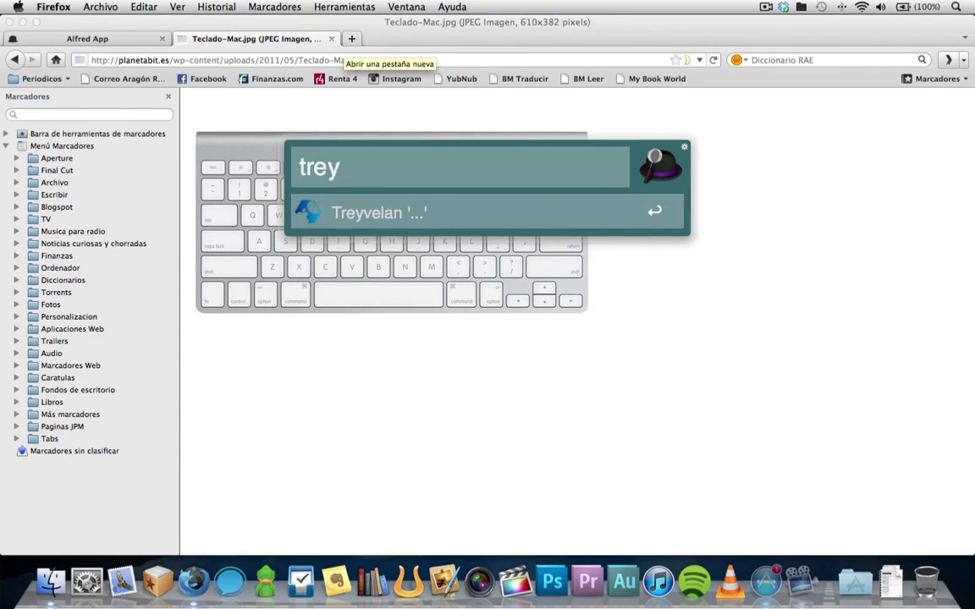